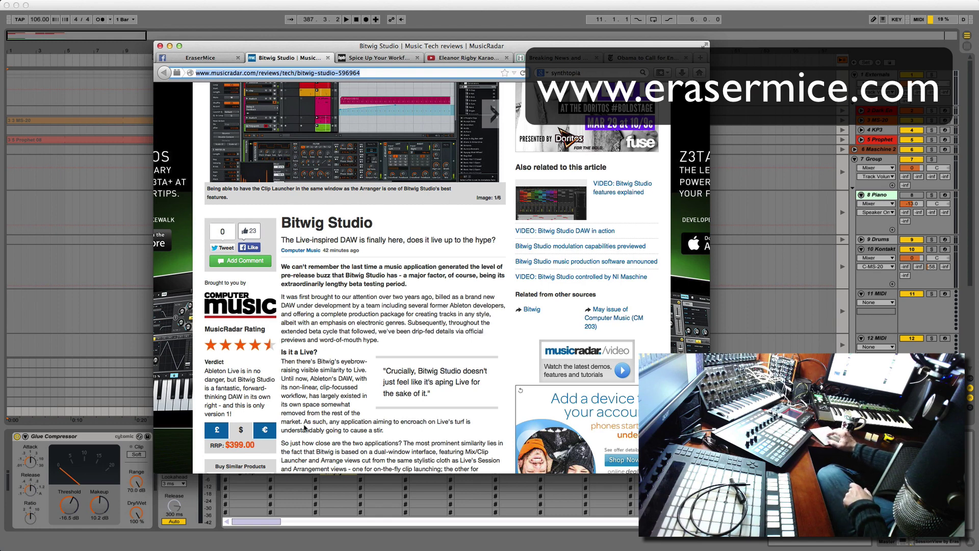
{"action": "scroll", "coordinate": [420, 418], "scroll_direction": "down", "scroll_amount": 5}
{"action": "scroll", "coordinate": [420, 419], "scroll_direction": "down", "scroll_amount": 2}
{"action": "scroll", "coordinate": [419, 419], "scroll_direction": "down", "scroll_amount": 3}
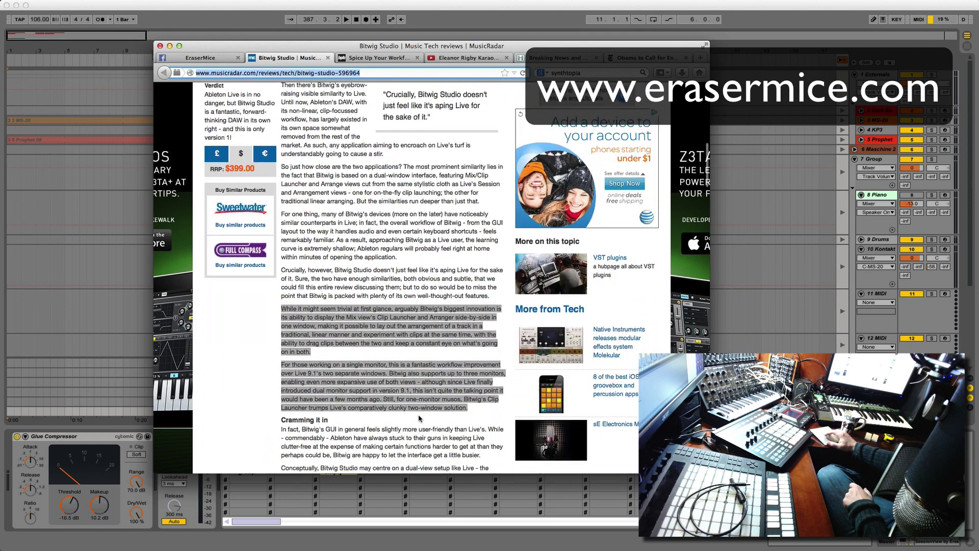
{"action": "scroll", "coordinate": [420, 419], "scroll_direction": "down", "scroll_amount": 2}
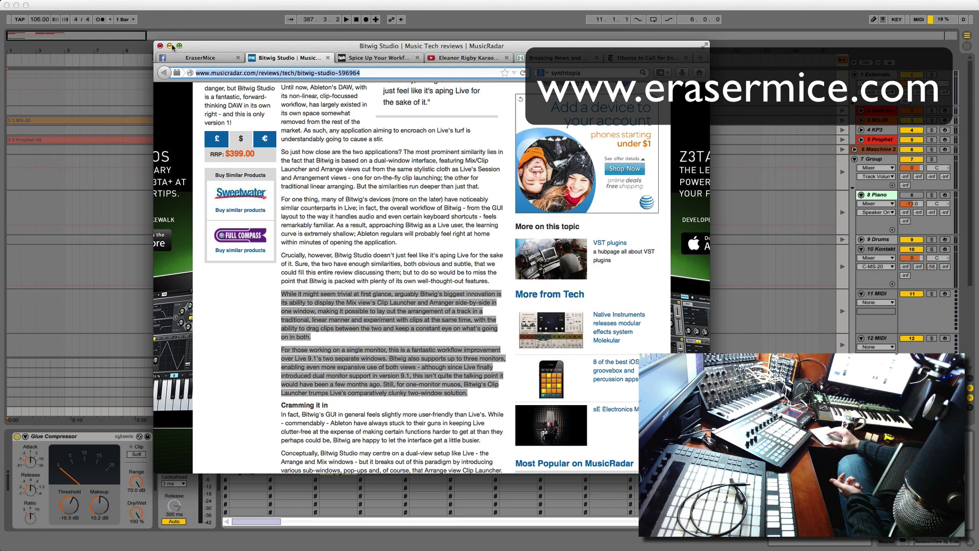
Minimize the review article browser window to bring the Ableton Live set to the front.
{"action": "left_click", "coordinate": [170, 46]}
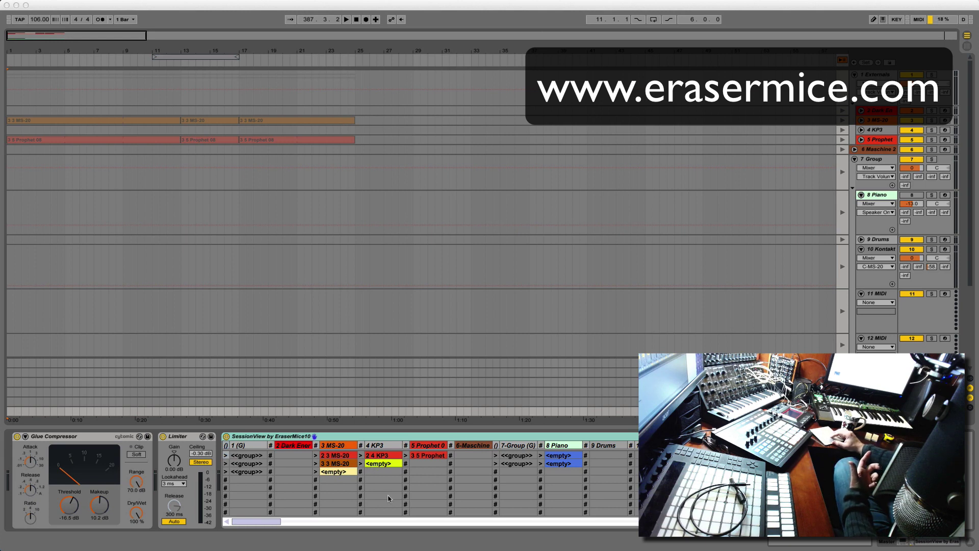
Select the 8 Piano track, trigger its SessionView Piano slot, then stop the transport.
{"action": "left_click", "coordinate": [399, 215]}
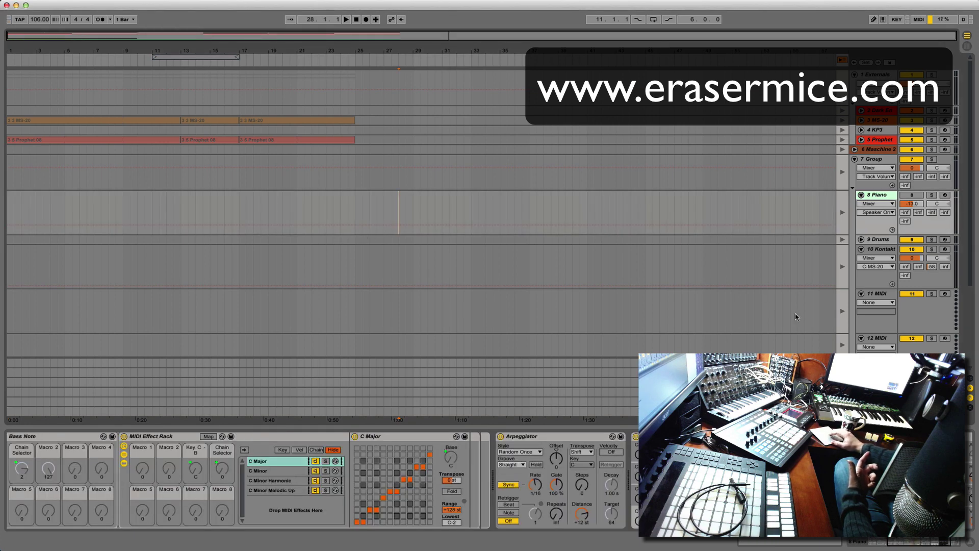
{"action": "left_click", "coordinate": [548, 383]}
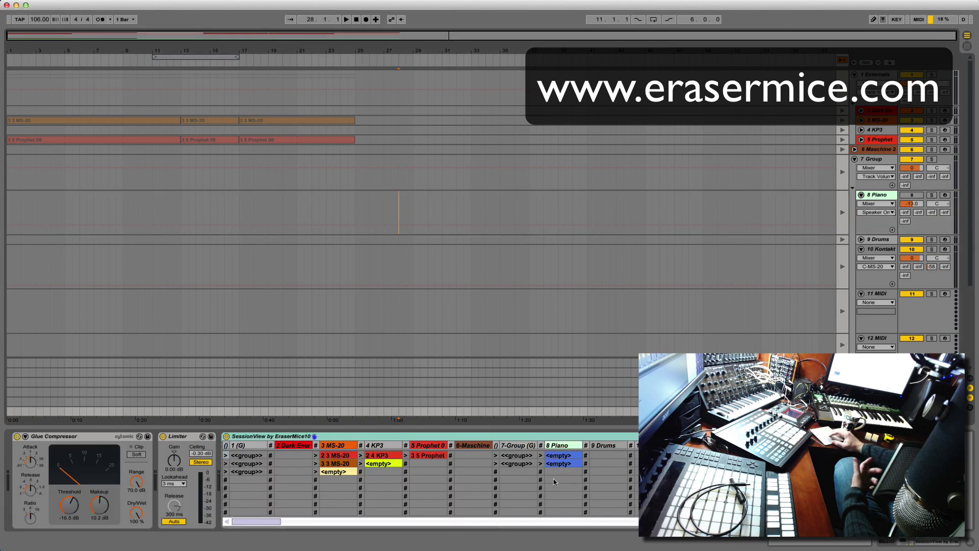
{"action": "left_click", "coordinate": [541, 464]}
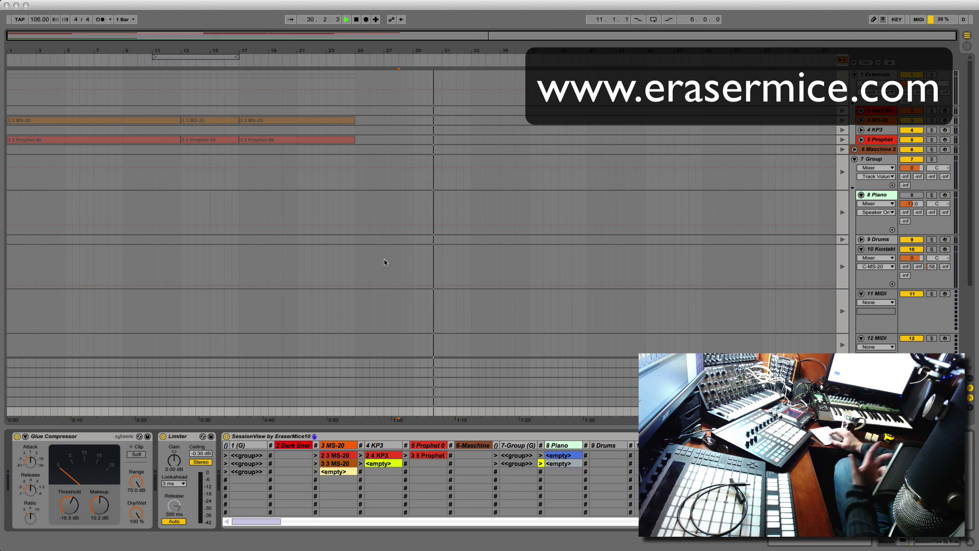
{"action": "left_click", "coordinate": [356, 19]}
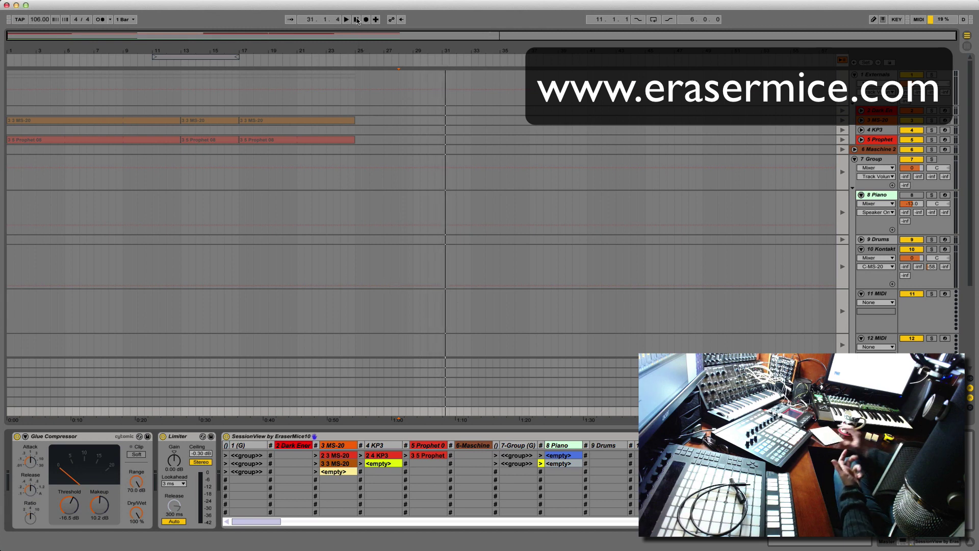